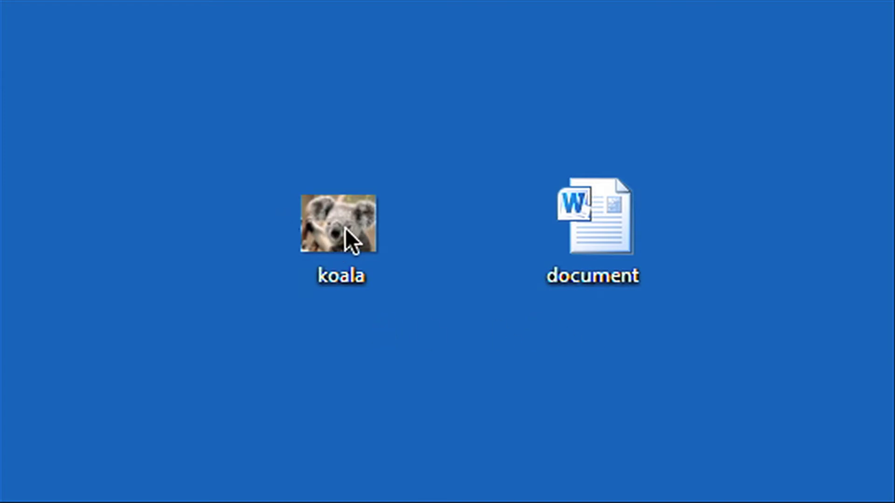
Examine the file details of the koala image and the Word file named document on the desktop.
{"action": "mouse_move", "coordinate": [346, 231]}
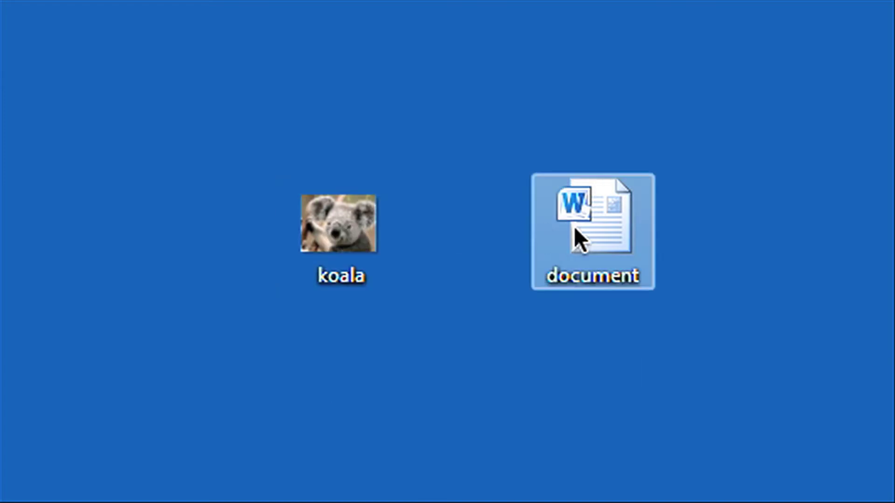
{"action": "mouse_move", "coordinate": [594, 228]}
{"action": "mouse_move", "coordinate": [636, 270]}
{"action": "mouse_move", "coordinate": [618, 211]}
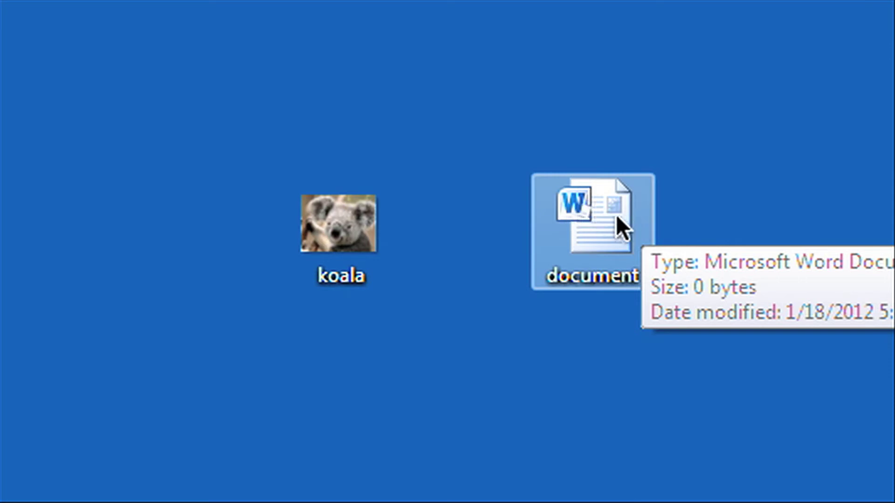
{"action": "left_click", "coordinate": [354, 216]}
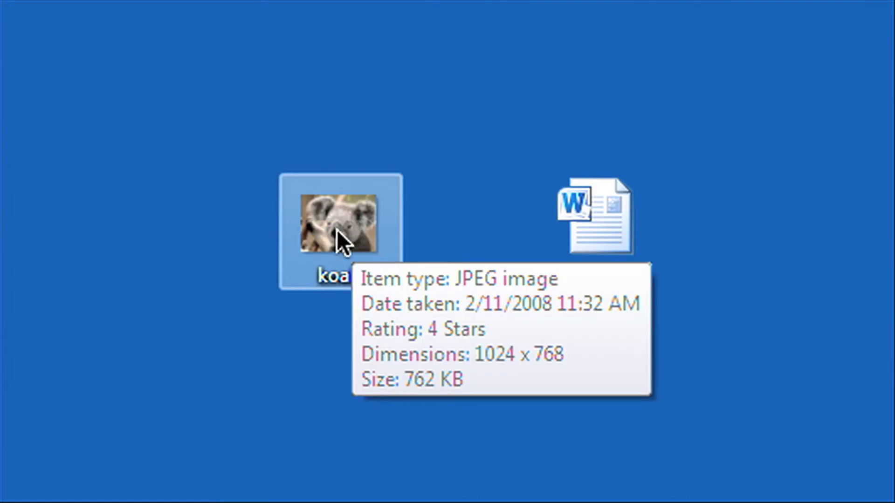
{"action": "left_click", "coordinate": [431, 222]}
{"action": "left_click", "coordinate": [621, 274]}
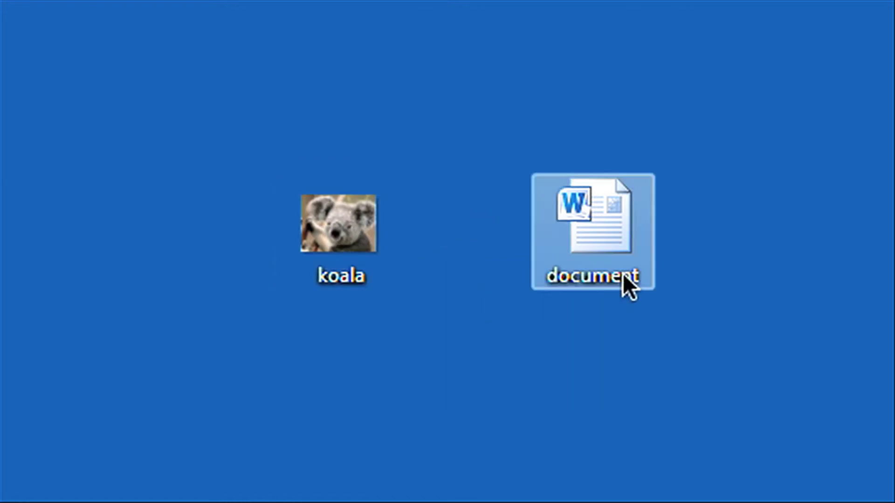
{"action": "left_click", "coordinate": [368, 286]}
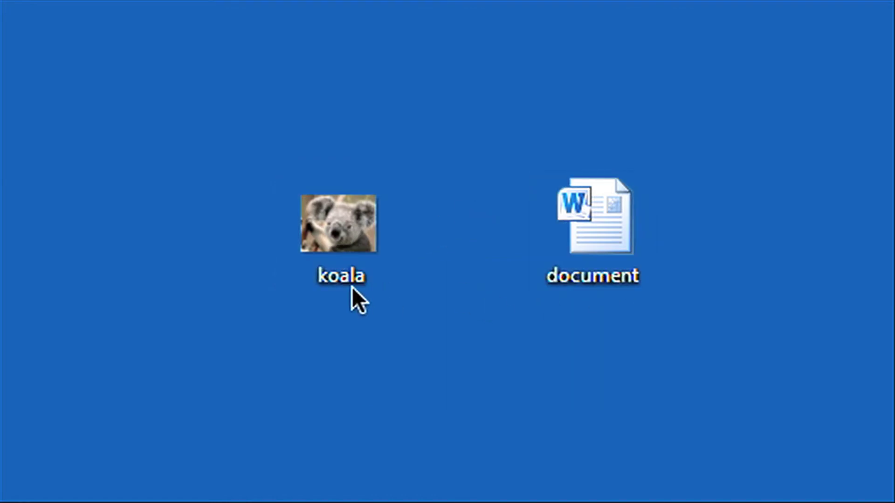
{"action": "left_click", "coordinate": [346, 283]}
{"action": "mouse_move", "coordinate": [346, 281]}
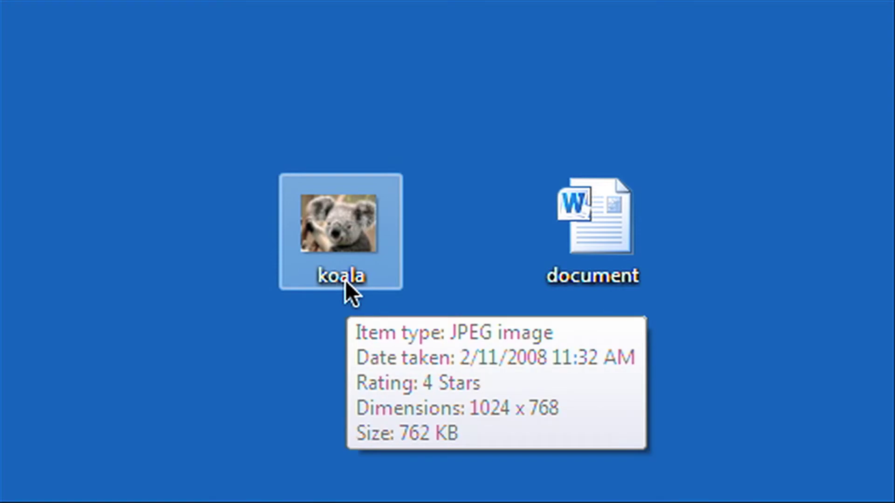
{"action": "left_click", "coordinate": [384, 276]}
{"action": "left_click", "coordinate": [334, 280]}
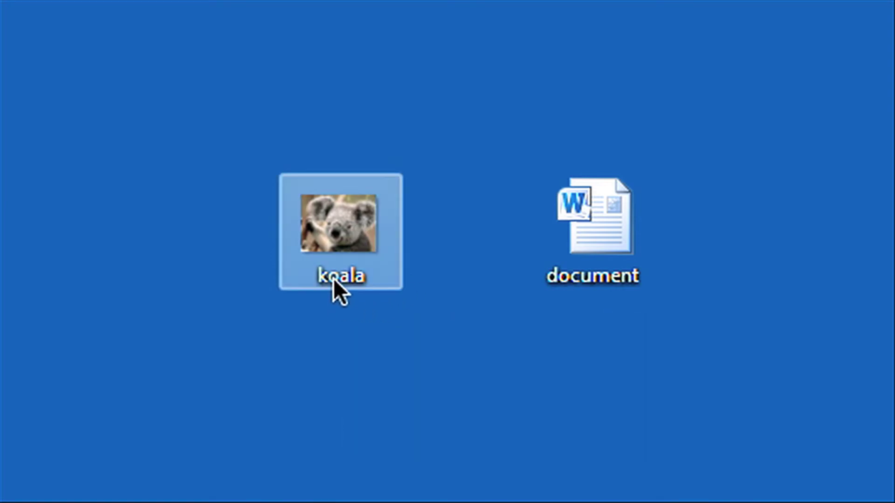
{"action": "left_click", "coordinate": [579, 280]}
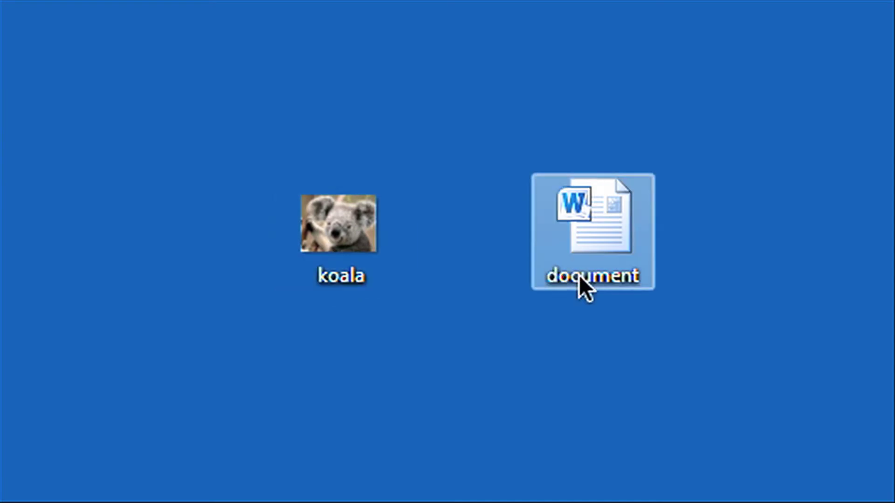
{"action": "mouse_move", "coordinate": [580, 280]}
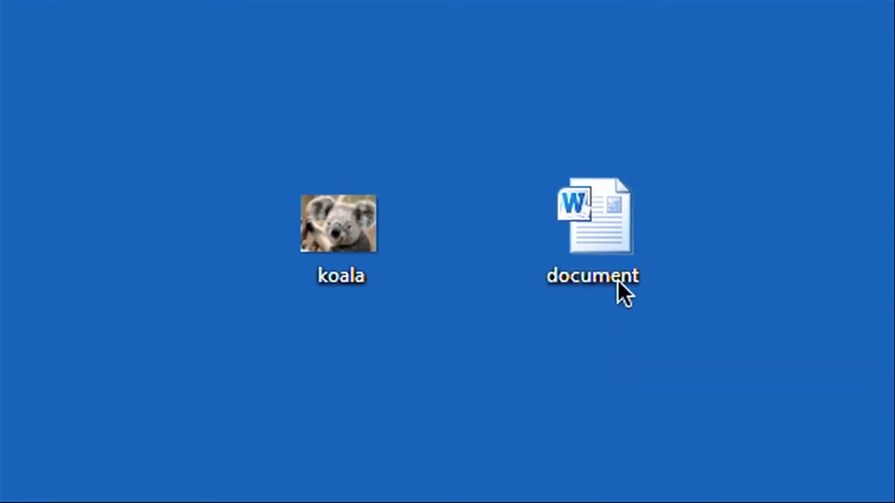
{"action": "mouse_move", "coordinate": [637, 273]}
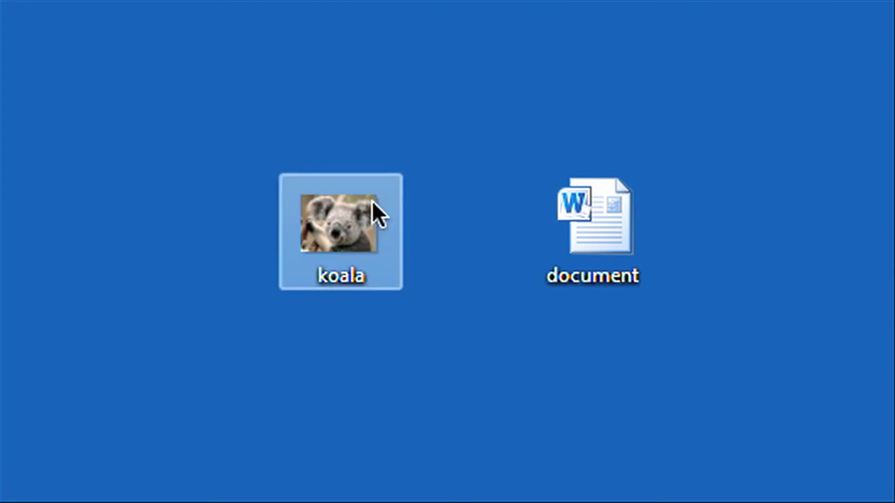
{"action": "left_click_drag", "start_coordinate": [264, 90], "coordinate": [400, 289]}
{"action": "left_click", "coordinate": [546, 208]}
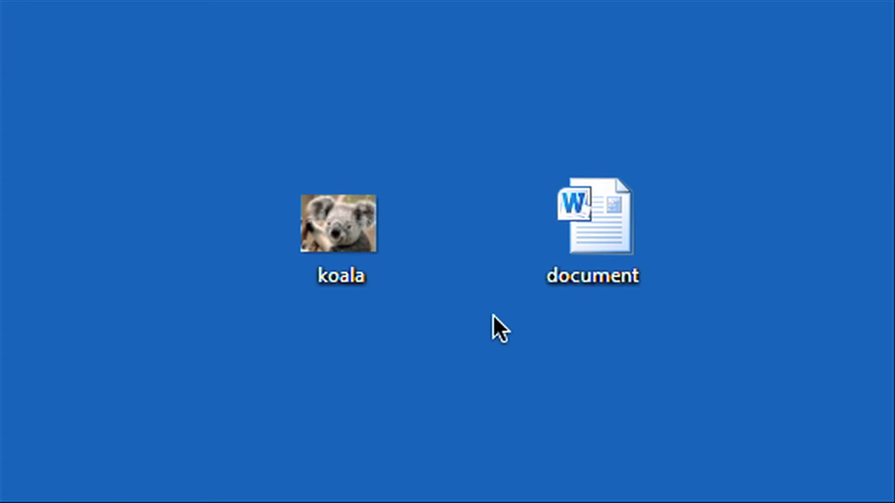
{"action": "mouse_move", "coordinate": [349, 232]}
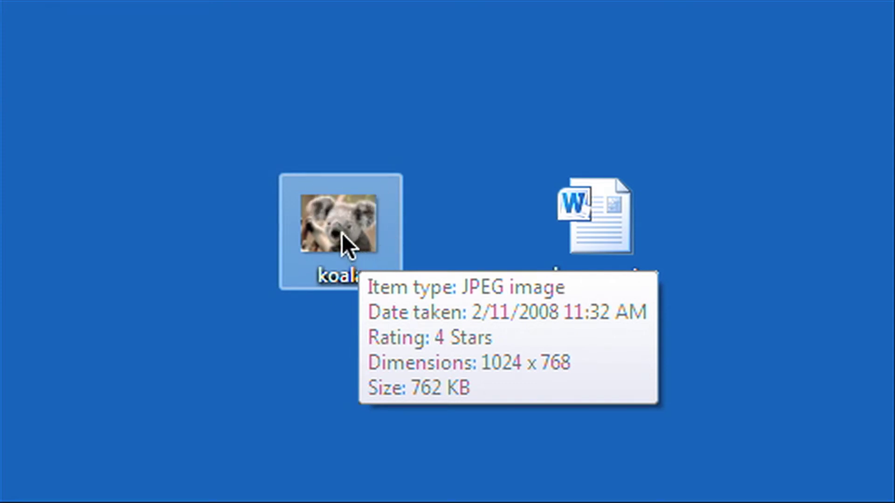
{"action": "mouse_move", "coordinate": [317, 203]}
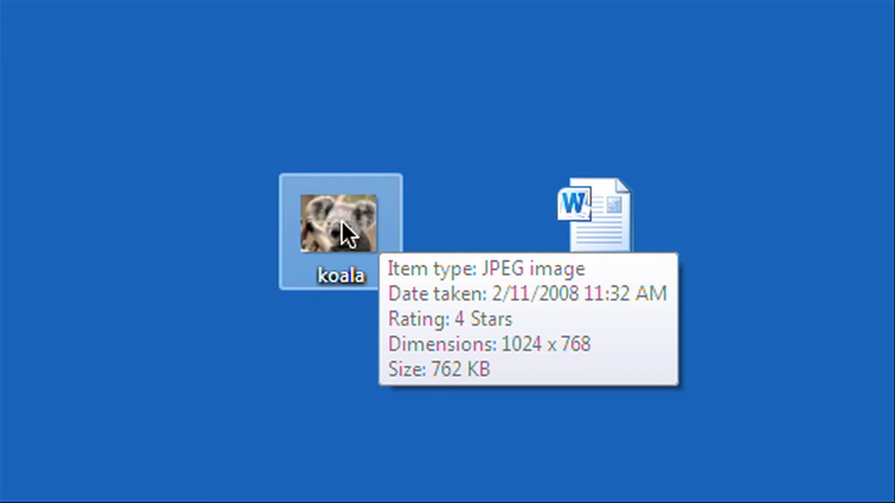
Select the koala image, and change the selection to the document file.
{"action": "left_click", "coordinate": [342, 221]}
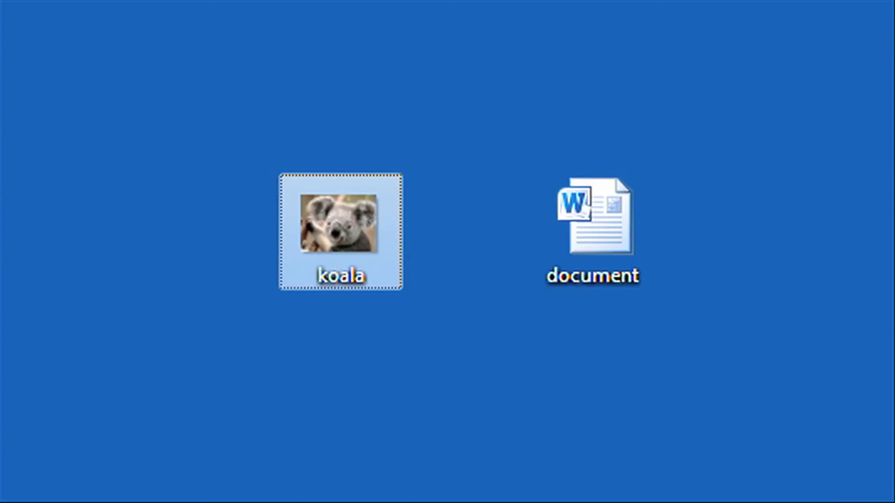
{"action": "mouse_move", "coordinate": [335, 216]}
{"action": "mouse_move", "coordinate": [605, 210]}
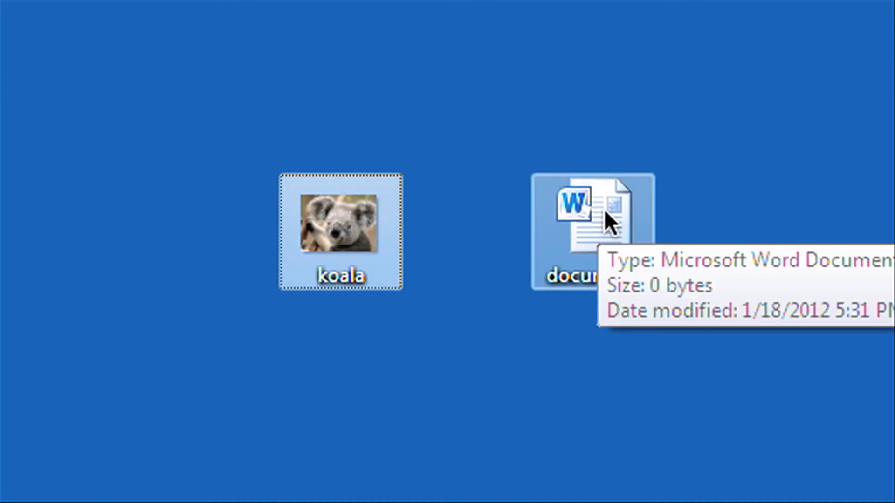
{"action": "left_click", "coordinate": [604, 209]}
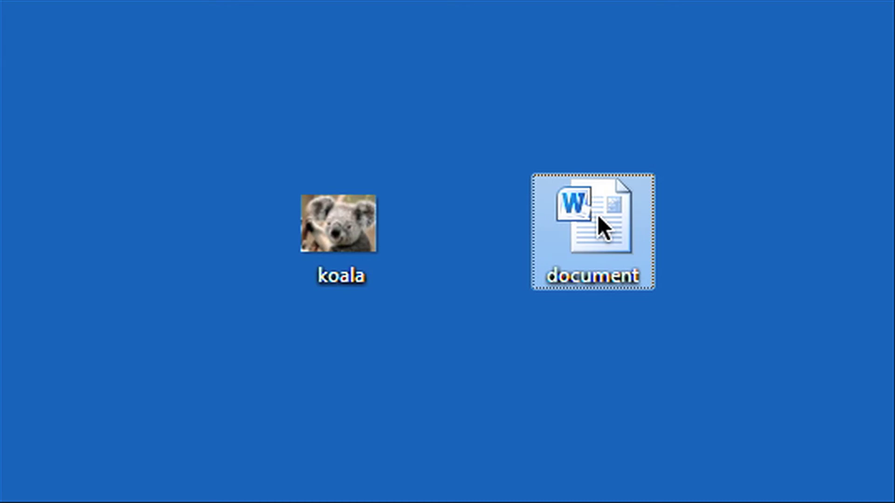
Show the commands available for the selected document file, and dismiss them without choosing one.
{"action": "mouse_move", "coordinate": [598, 216]}
{"action": "right_click", "coordinate": [598, 215]}
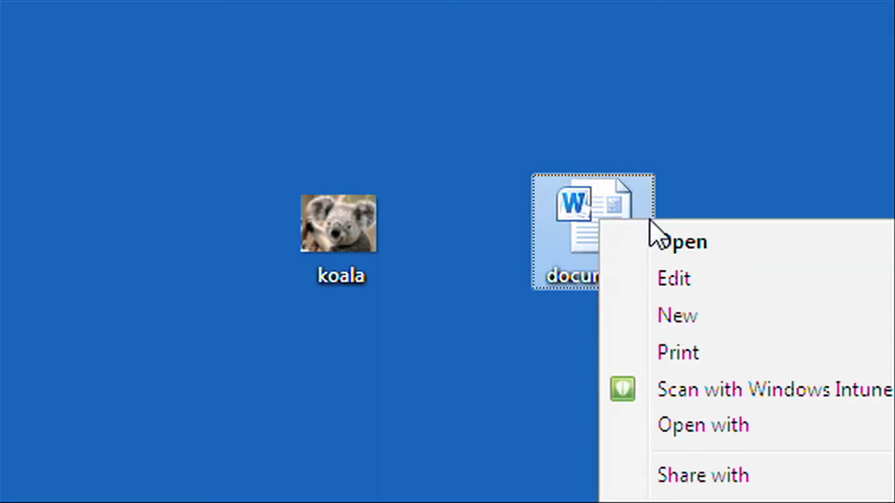
{"action": "left_click", "coordinate": [787, 191]}
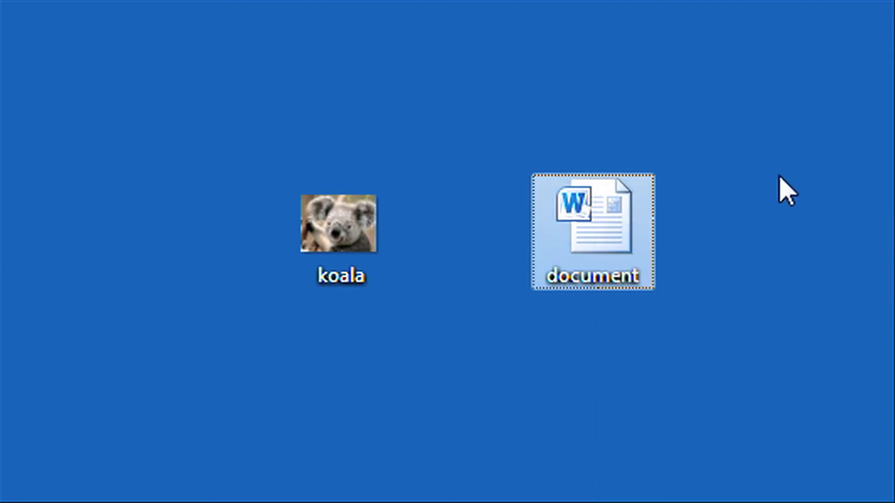
{"action": "mouse_move", "coordinate": [600, 219]}
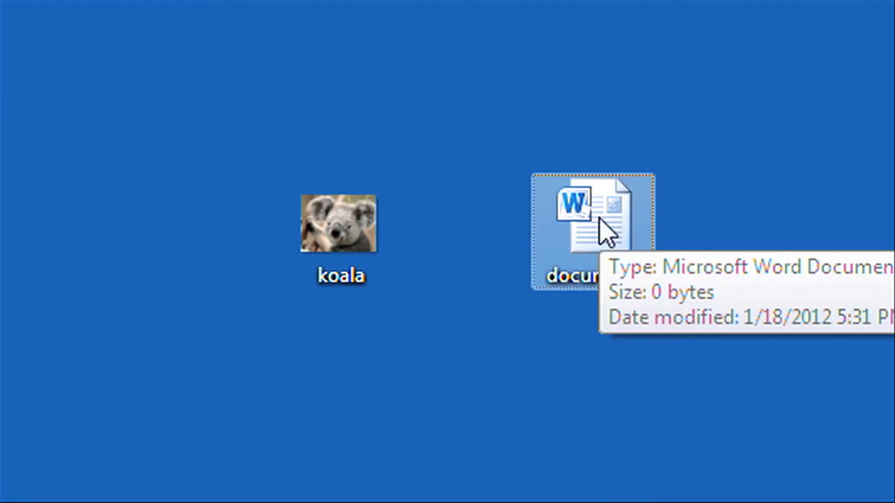
Switch the selection back and forth between the koala image and the document file, ending on koala.
{"action": "left_click", "coordinate": [368, 252]}
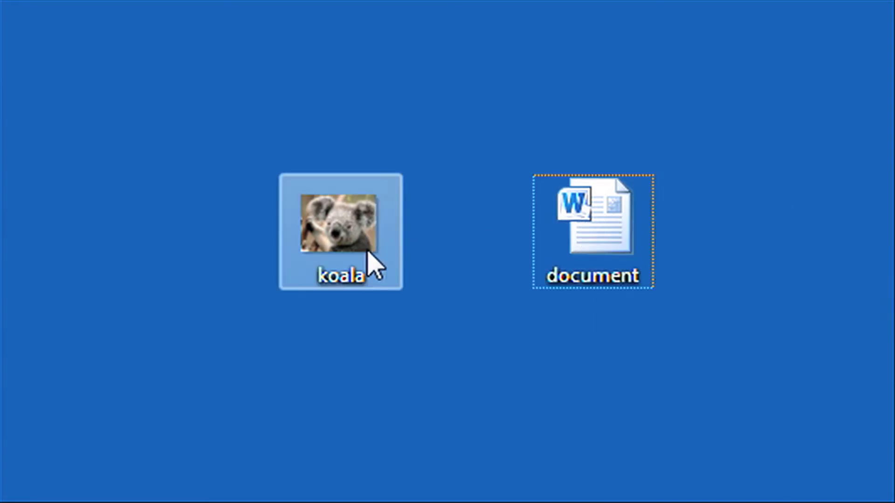
{"action": "left_click", "coordinate": [601, 222]}
{"action": "mouse_move", "coordinate": [601, 223]}
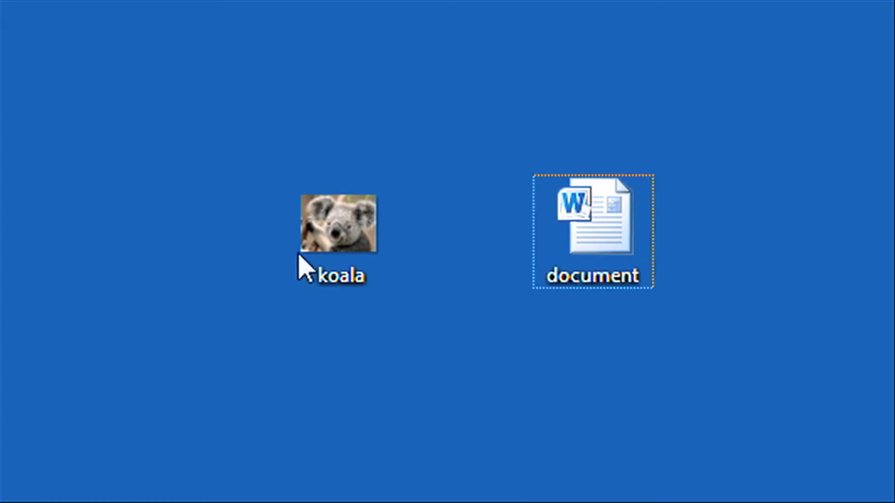
{"action": "left_click", "coordinate": [339, 228]}
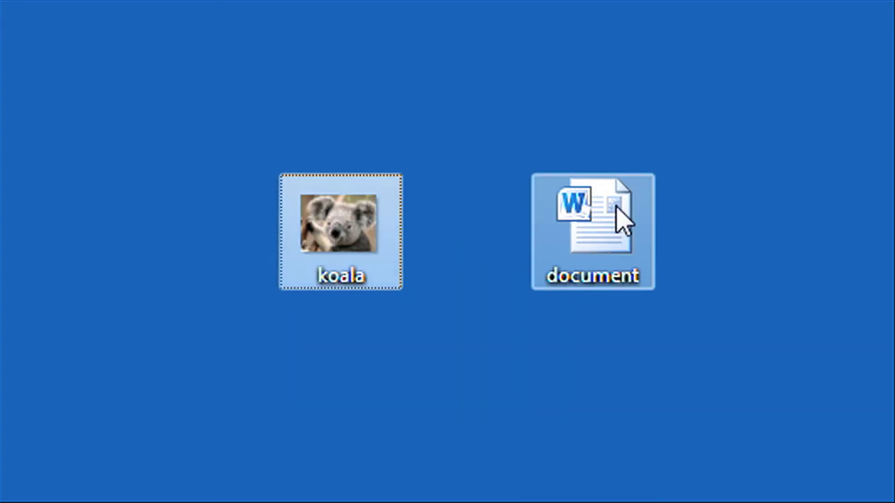
{"action": "left_click", "coordinate": [620, 216]}
{"action": "left_click", "coordinate": [338, 237], "text": "ctrl"}
{"action": "left_click", "coordinate": [599, 226]}
{"action": "left_click", "coordinate": [349, 231]}
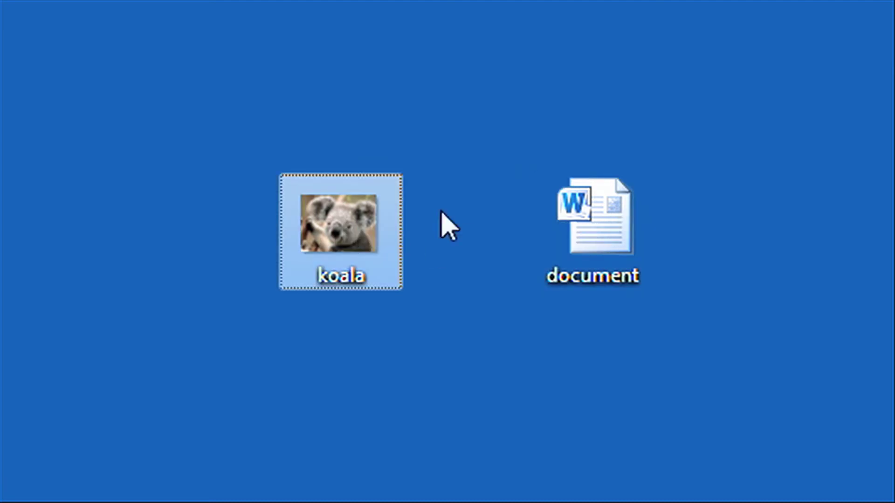
{"action": "left_click", "coordinate": [620, 215]}
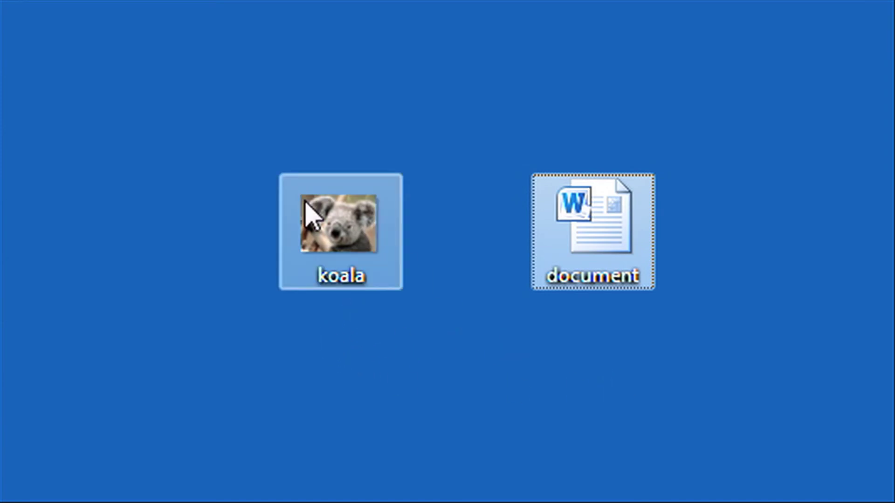
{"action": "left_click", "coordinate": [327, 219]}
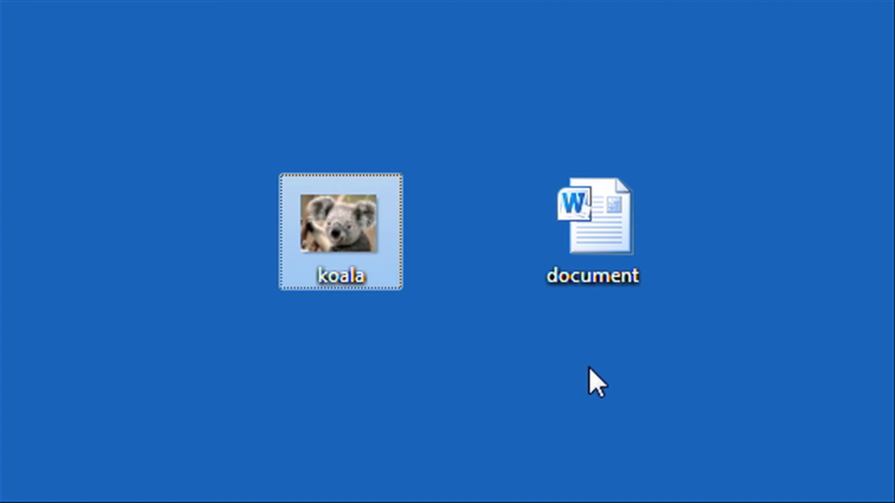
{"action": "mouse_move", "coordinate": [348, 234]}
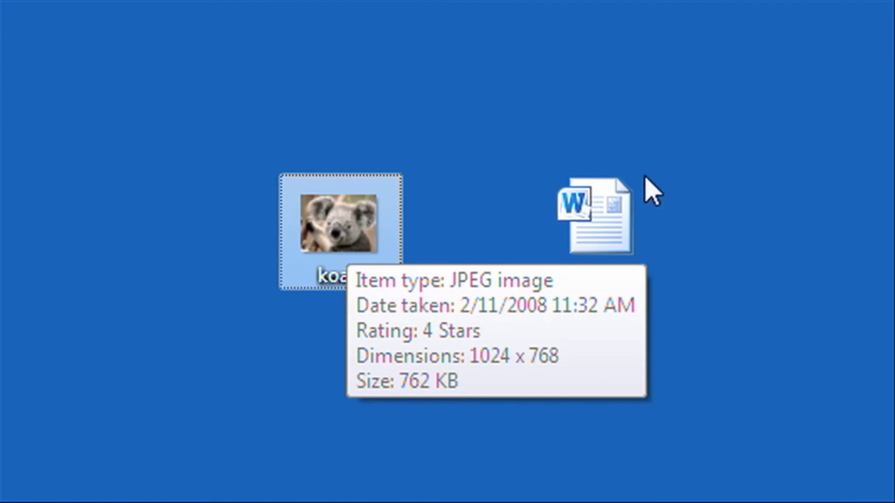
Try renaming the document file to alkfjpoabi, and cancel the rename before it is applied.
{"action": "left_click", "coordinate": [595, 276]}
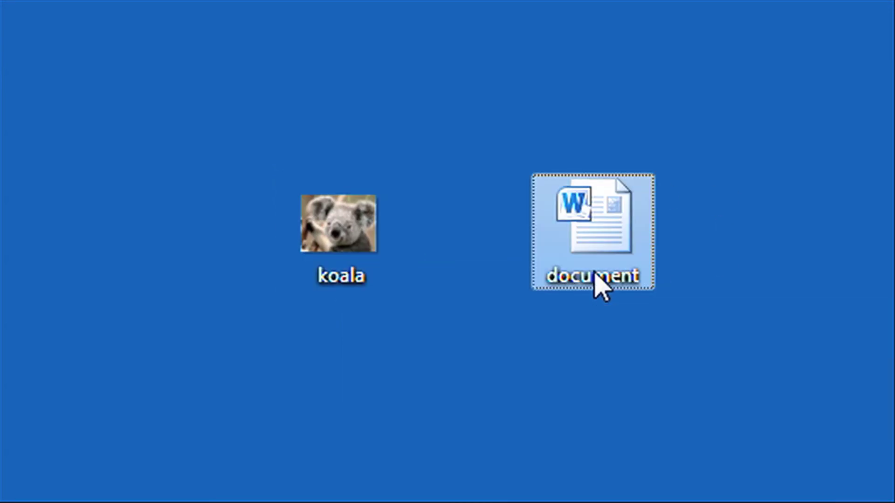
{"action": "left_click", "coordinate": [596, 276]}
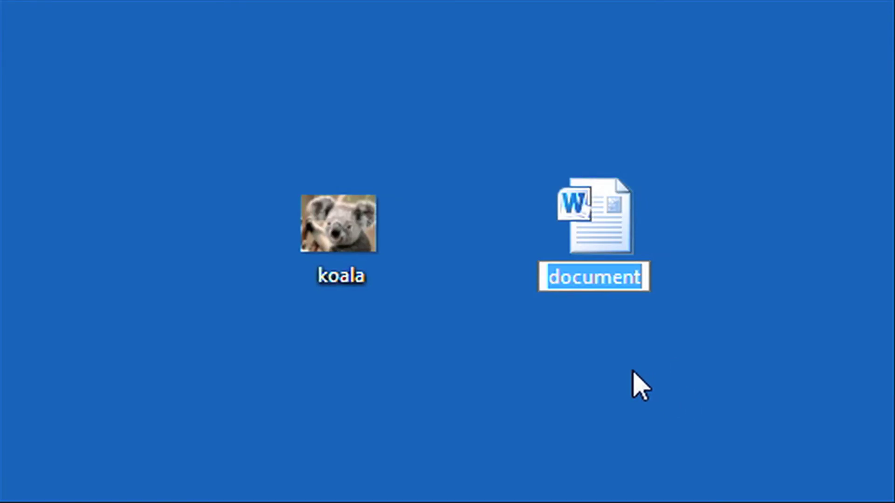
{"action": "type", "text": "alkfjpoabi"}
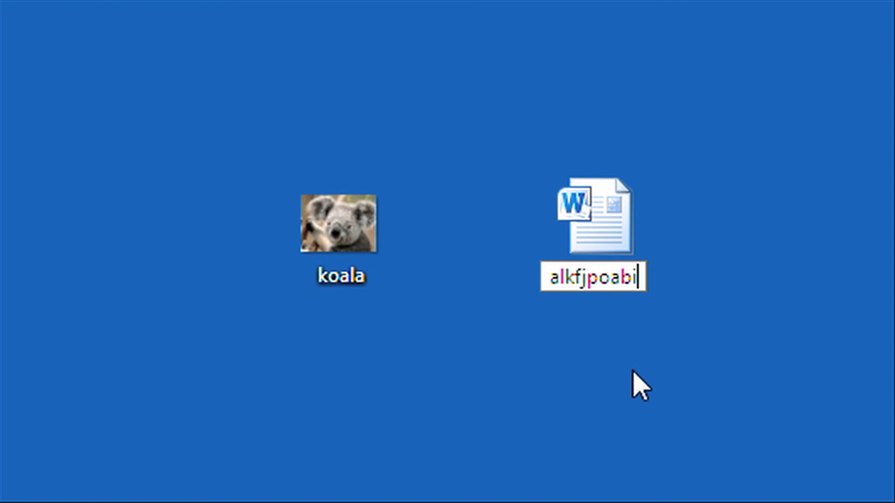
{"action": "key", "text": "Escape"}
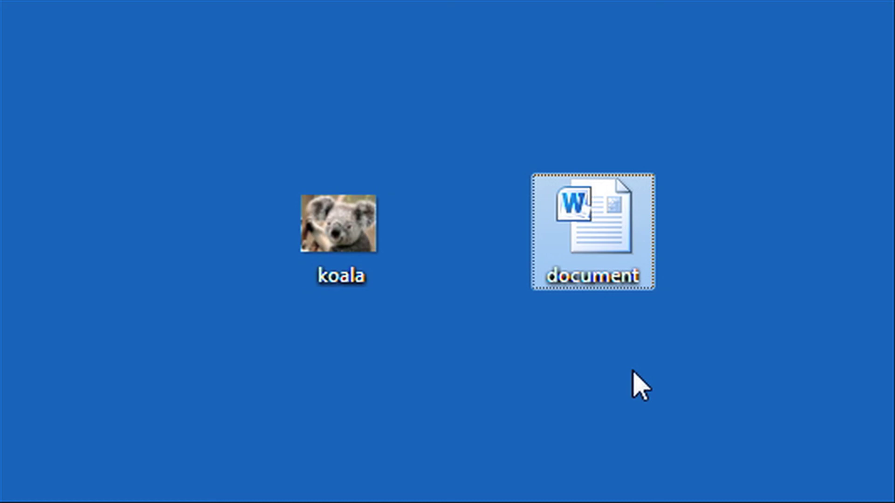
Alternate the selection between the koala image and the document file, finishing with document selected.
{"action": "mouse_move", "coordinate": [605, 230]}
{"action": "left_click", "coordinate": [336, 233]}
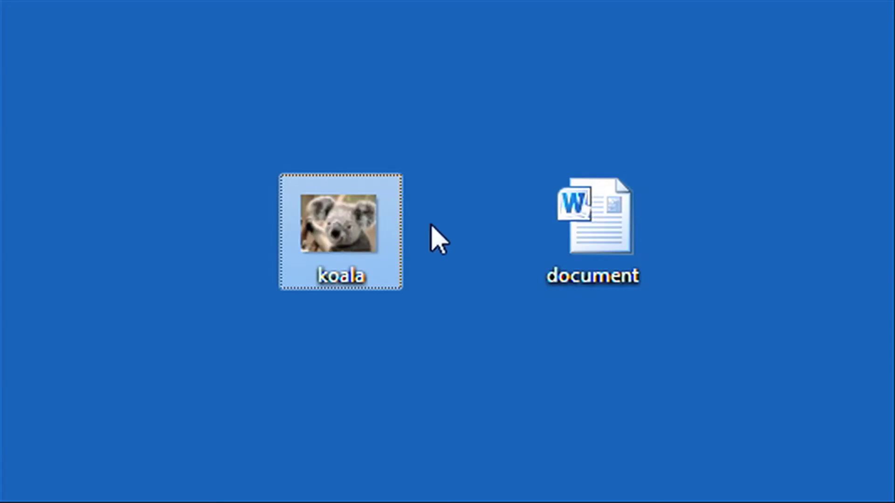
{"action": "left_click", "coordinate": [597, 228]}
{"action": "left_click", "coordinate": [380, 238]}
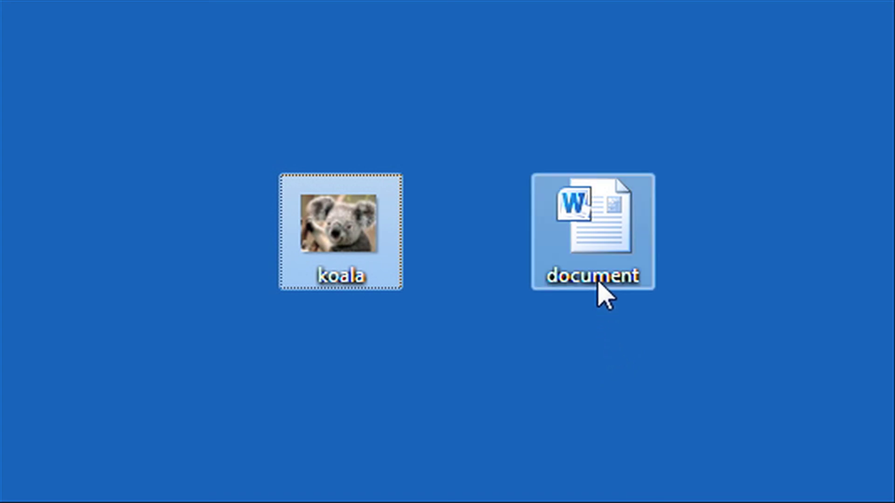
{"action": "mouse_move", "coordinate": [610, 179]}
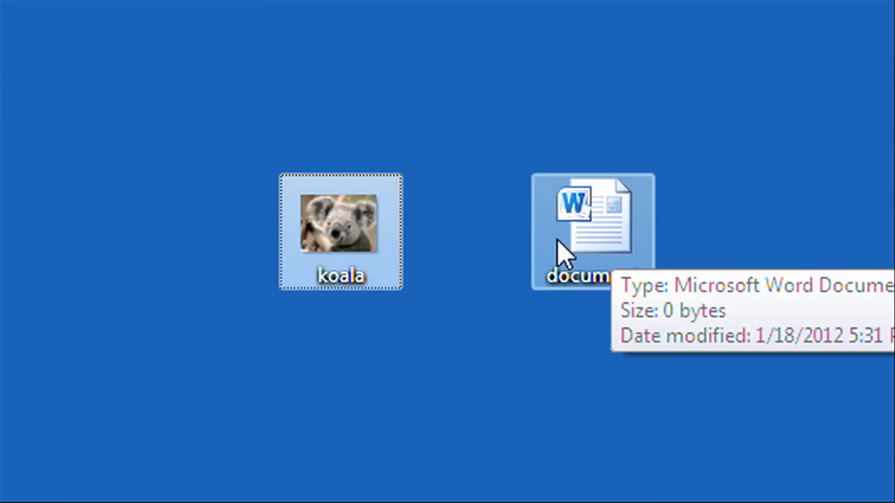
{"action": "left_click", "coordinate": [603, 244]}
{"action": "left_click", "coordinate": [351, 236]}
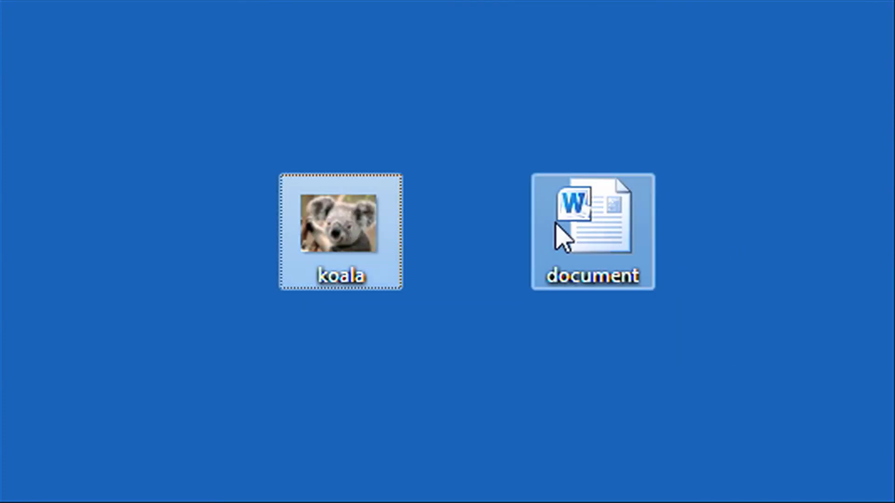
{"action": "left_click", "coordinate": [602, 223]}
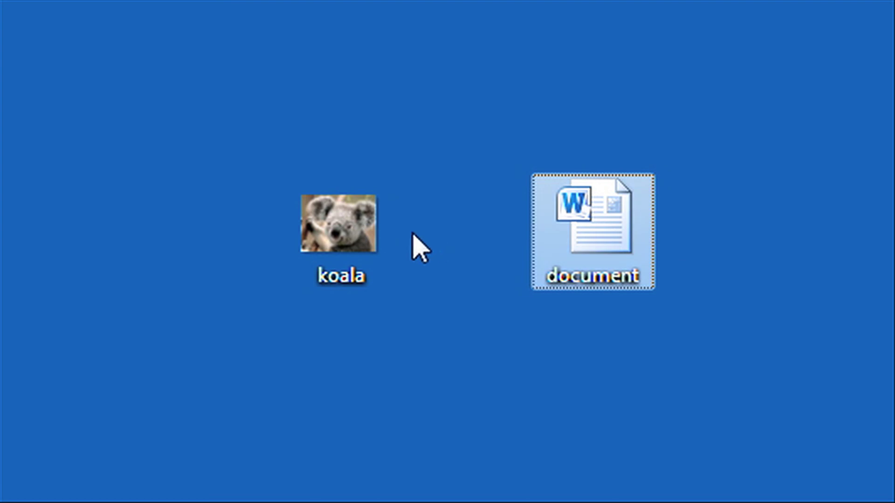
Select the koala image, the document file and the koala image again, and clear the selection on the empty desktop.
{"action": "left_click", "coordinate": [333, 231]}
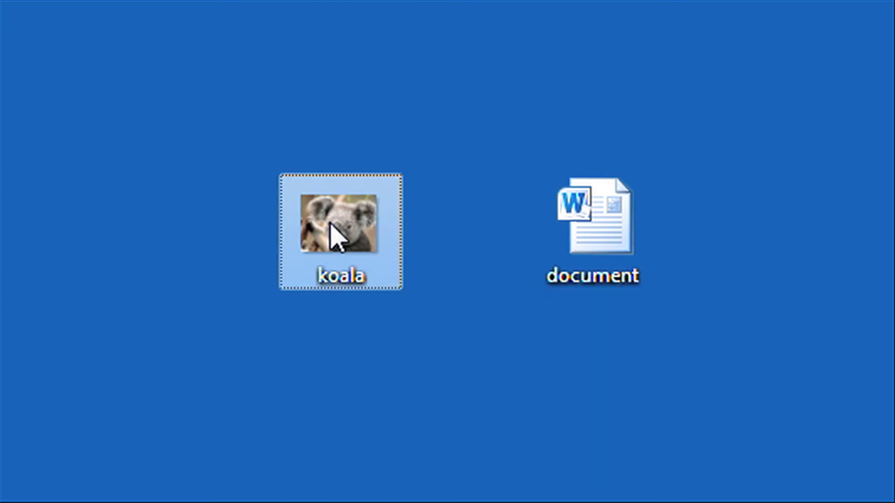
{"action": "mouse_move", "coordinate": [308, 219]}
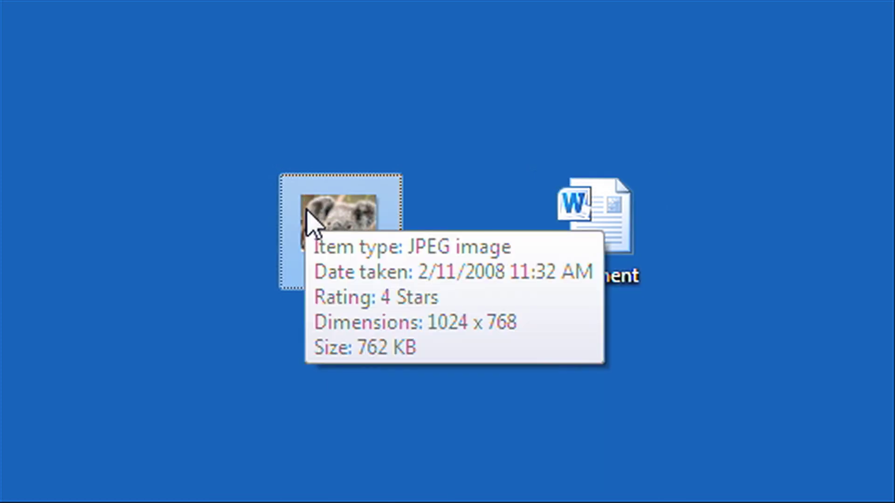
{"action": "left_click", "coordinate": [593, 224]}
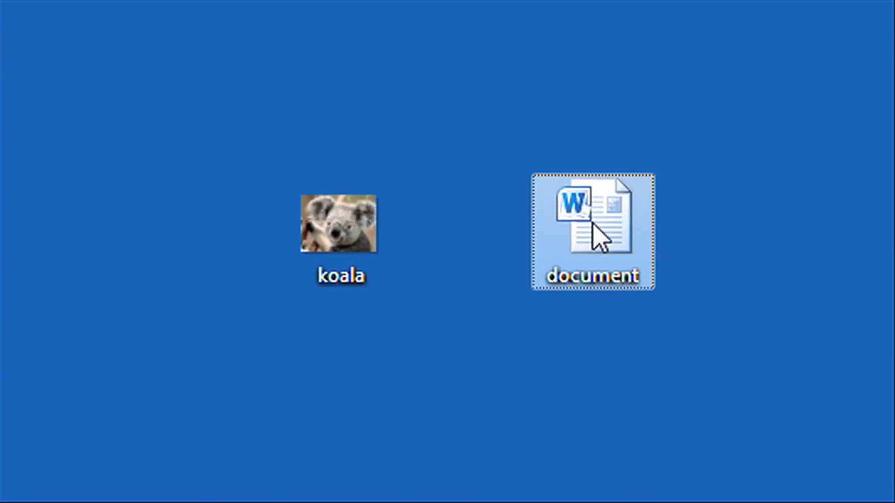
{"action": "left_click", "coordinate": [352, 241]}
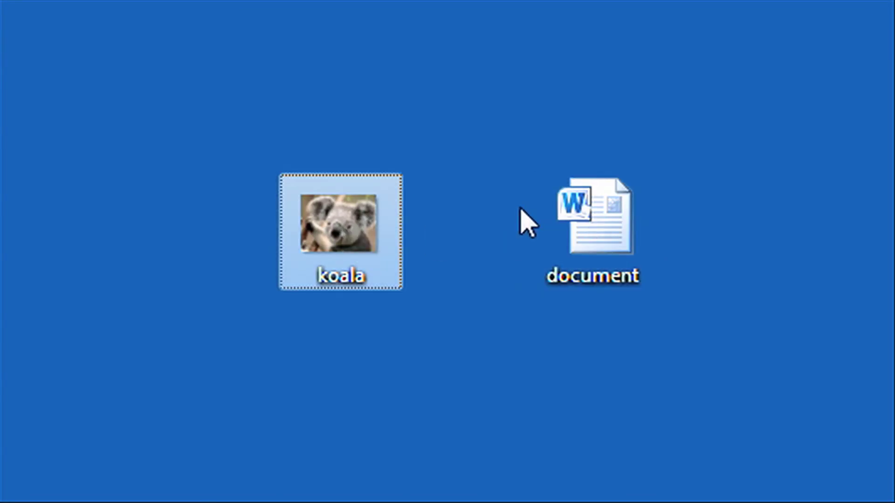
{"action": "left_click", "coordinate": [595, 164]}
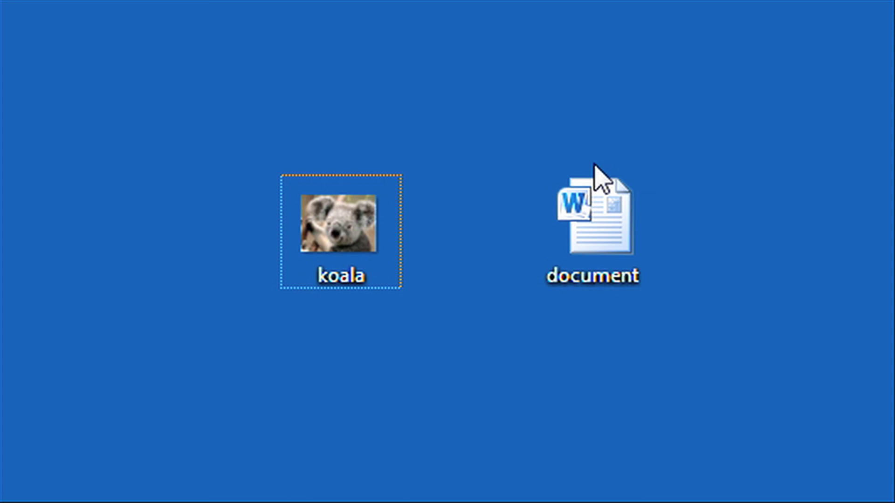
Select the document file, the koala image and the document file again, and deselect everything.
{"action": "left_click", "coordinate": [603, 211]}
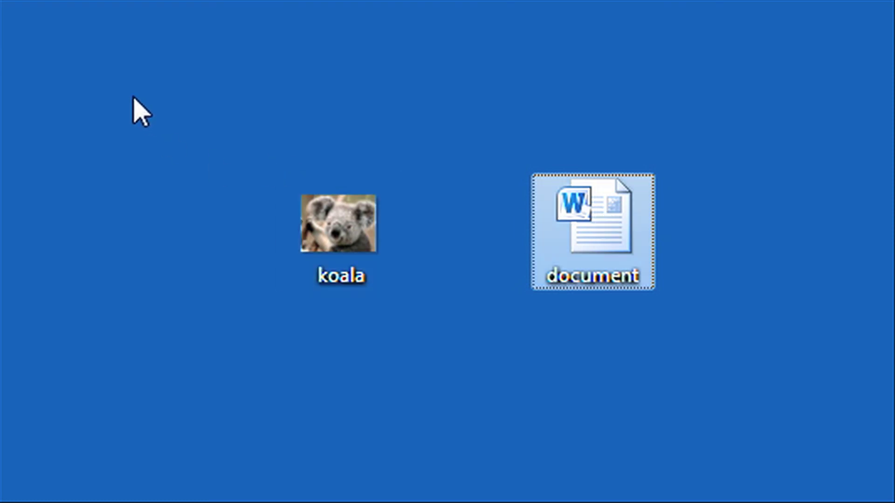
{"action": "left_click", "coordinate": [317, 201]}
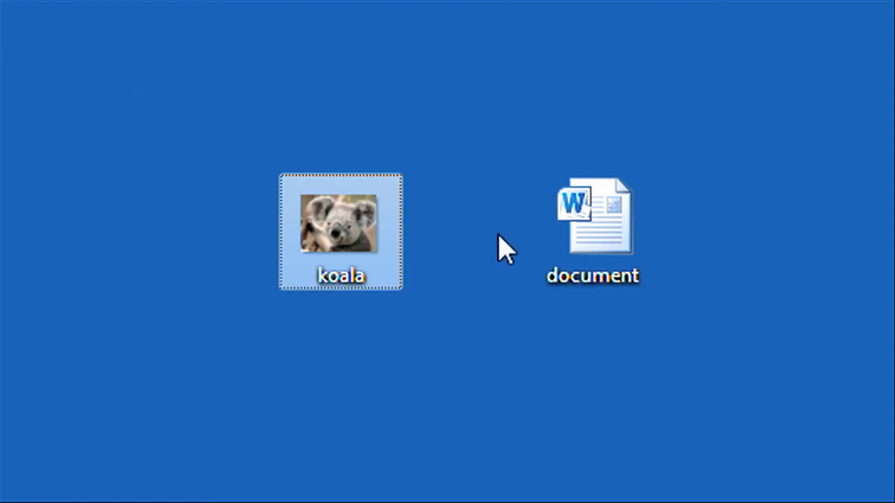
{"action": "left_click", "coordinate": [559, 236]}
{"action": "left_click", "coordinate": [616, 424]}
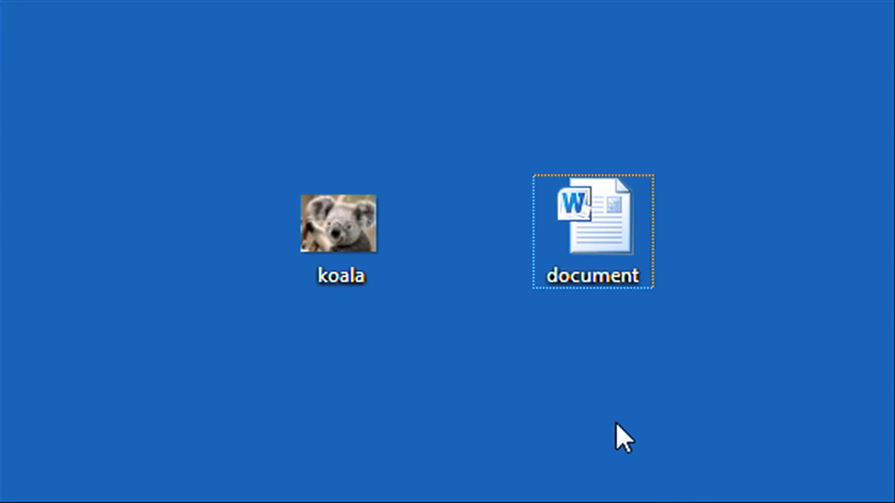